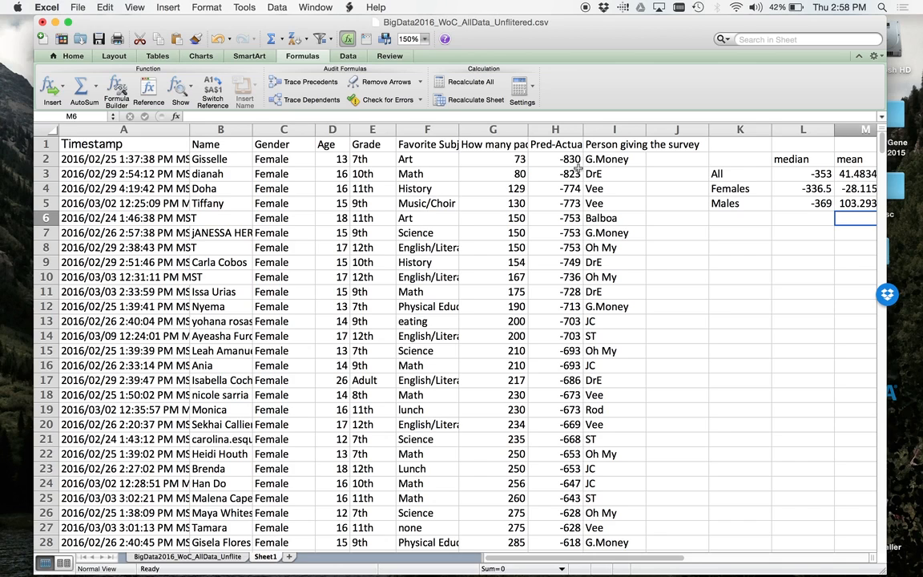
left_click(563, 131)
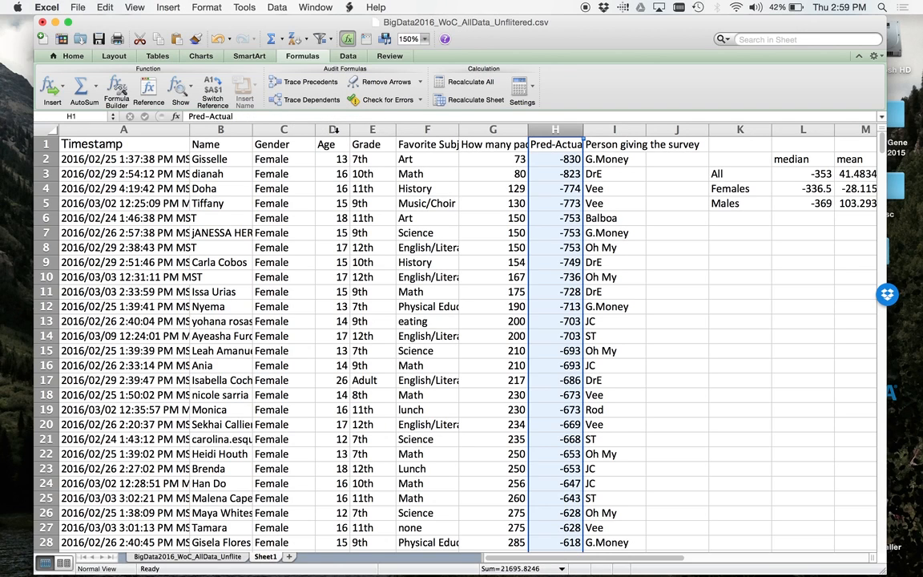
left_click(677, 336)
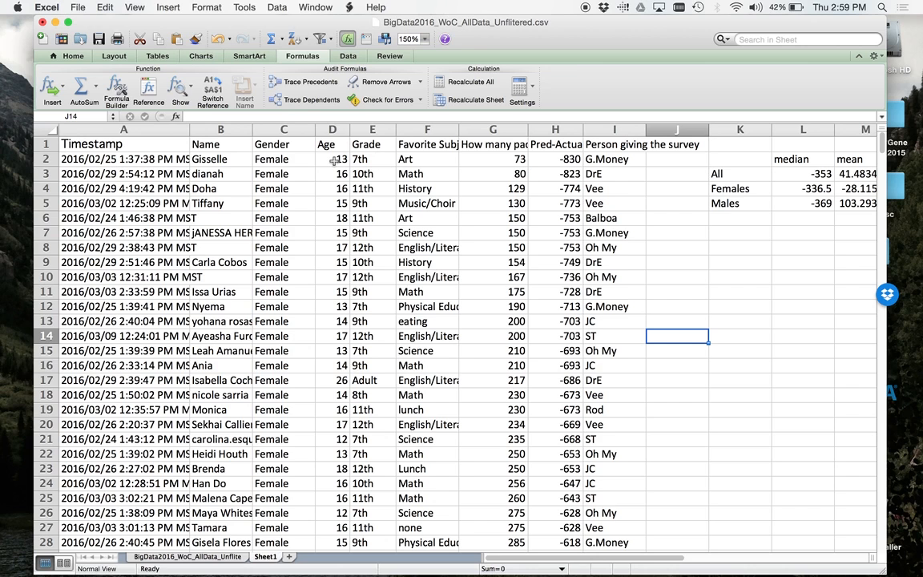
Copy the median and mean summary table in K2:M5 and paste it over itself as values only.
scroll(748, 335, "right", 5)
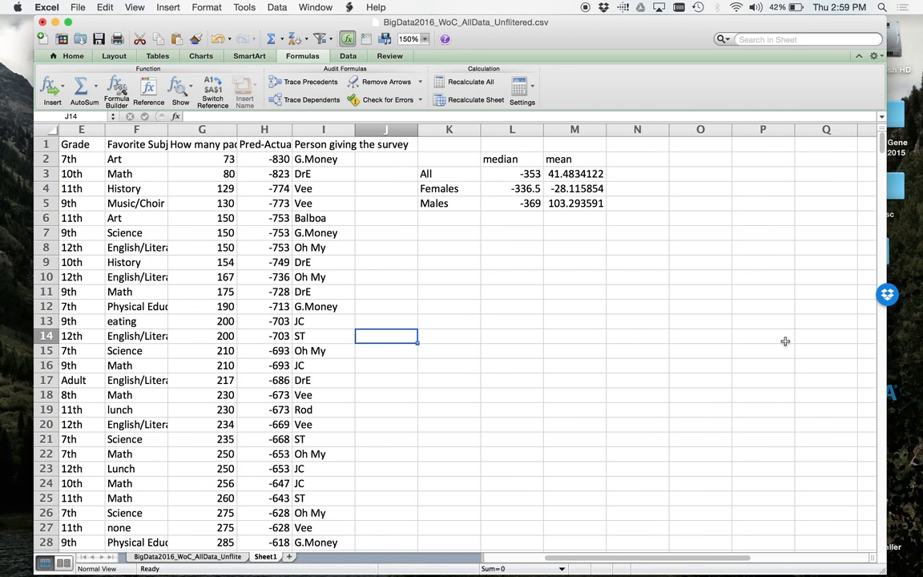
left_click_drag(448, 159, 593, 207)
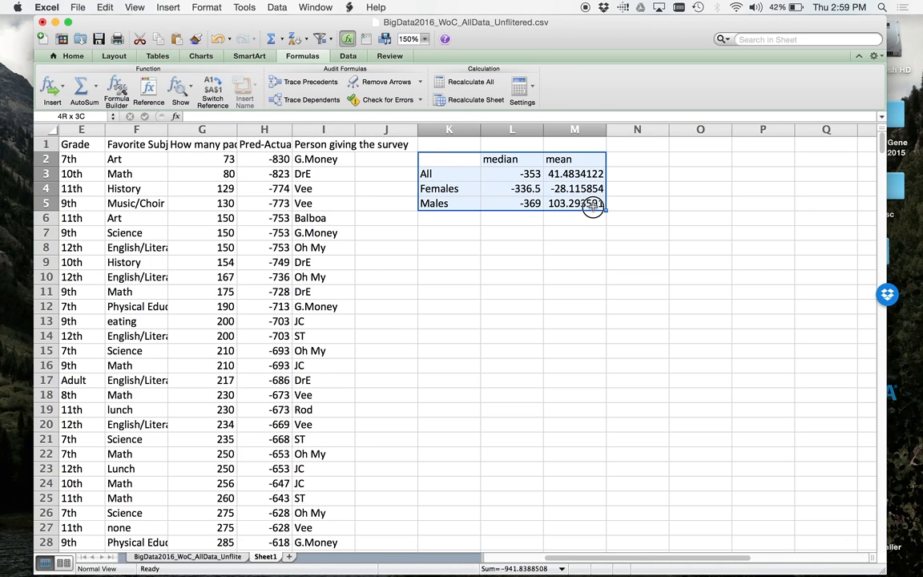
left_click_drag(593, 206, 593, 206)
key("super+c")
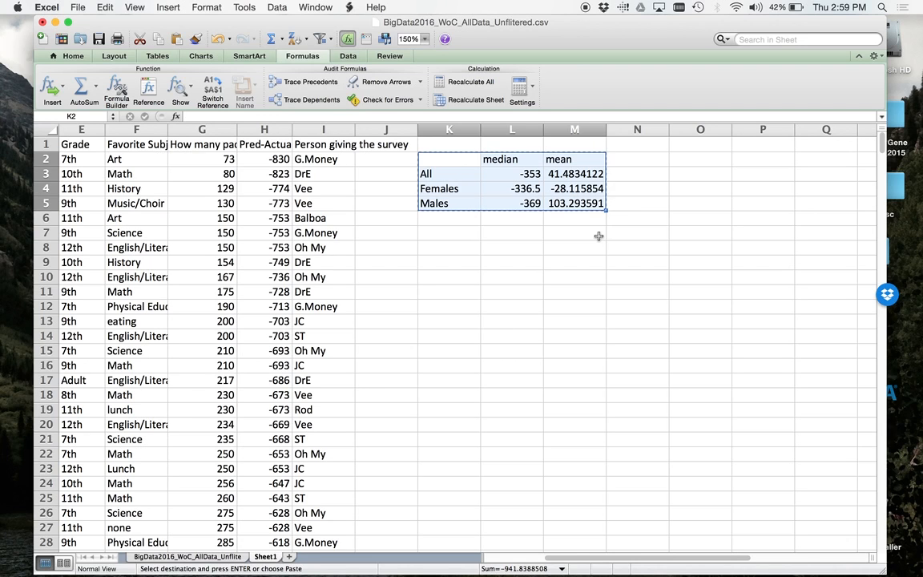
left_click(106, 8)
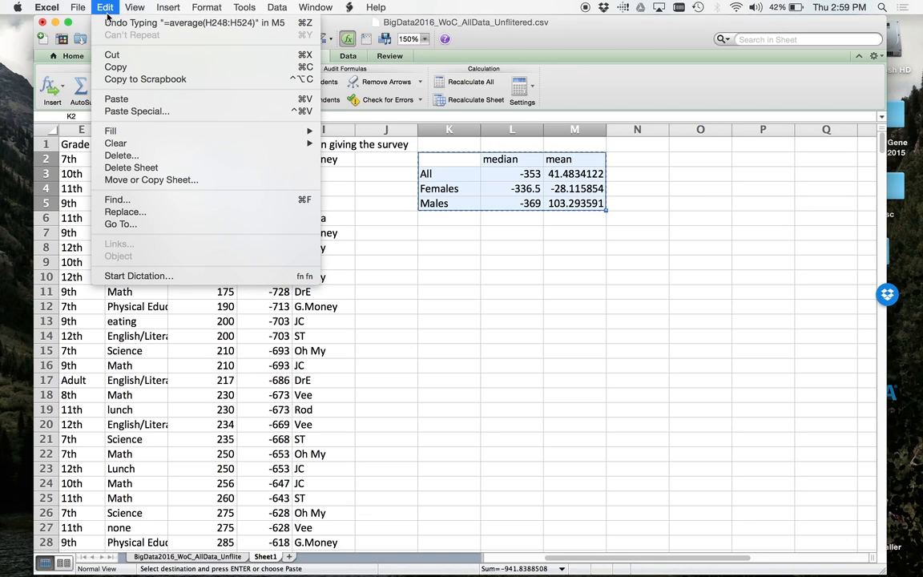
left_click(122, 111)
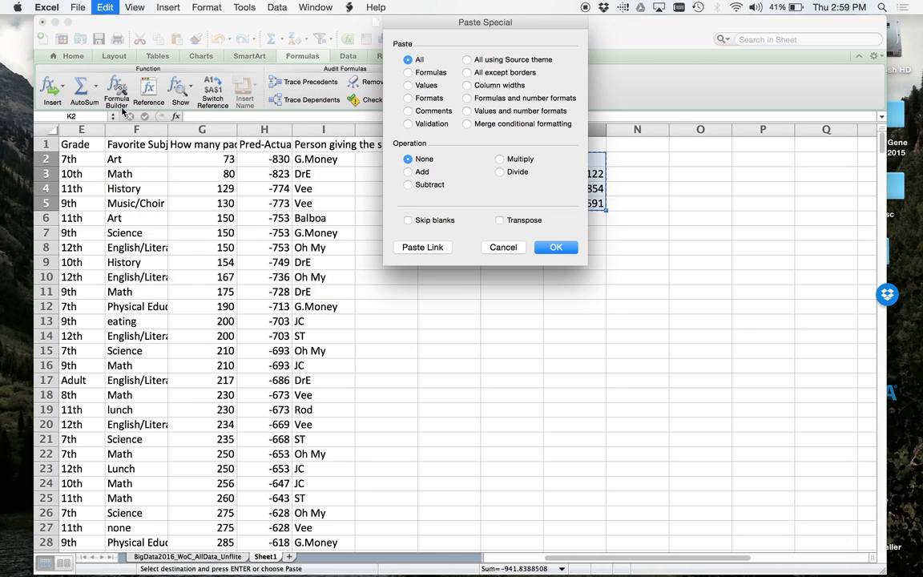
left_click(409, 86)
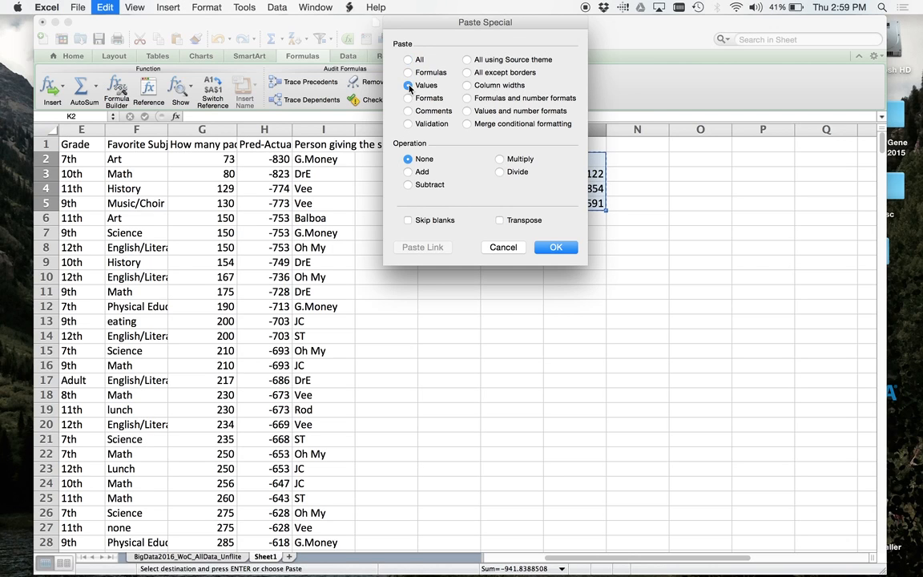
left_click(555, 247)
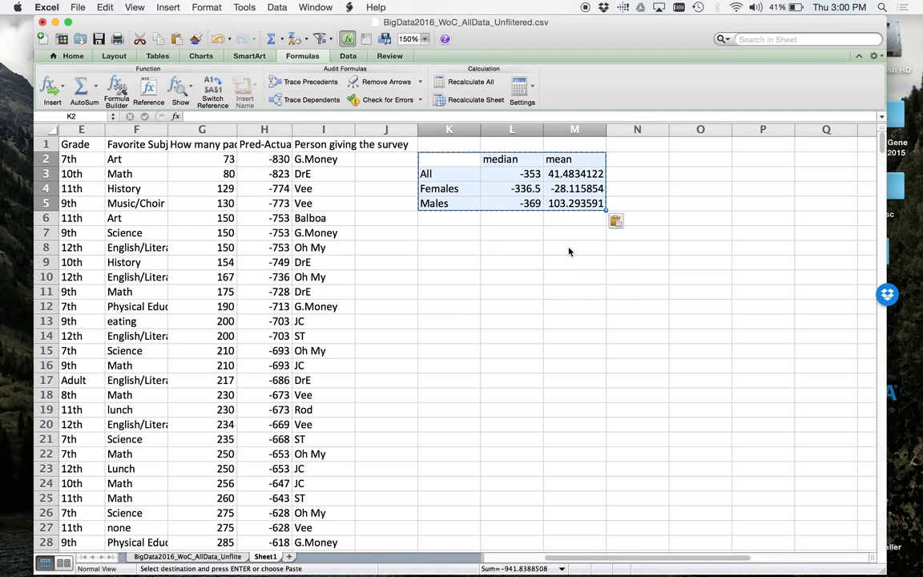
left_click(570, 178)
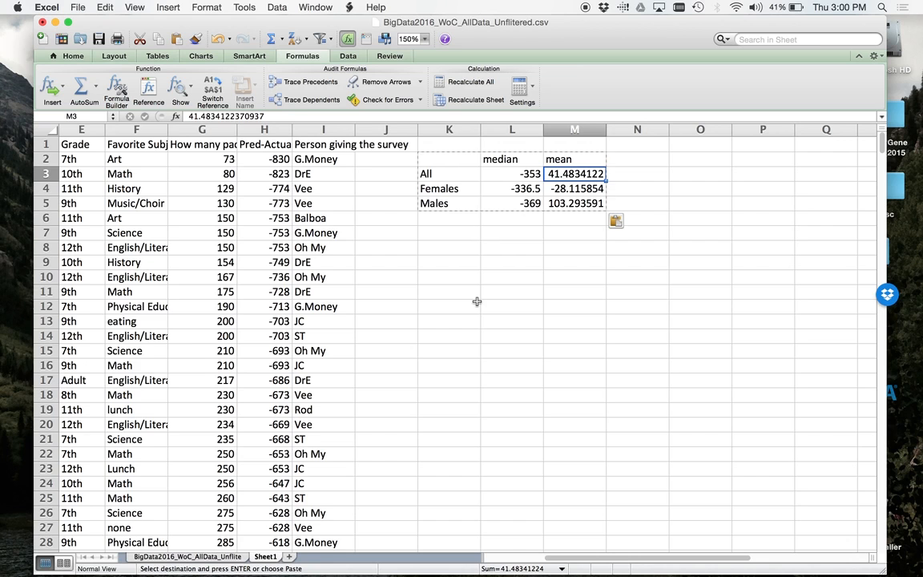
Sort the survey data by the Age column in descending order.
scroll(476, 303, "down", 1)
scroll(476, 303, "up", 1)
scroll(476, 303, "left", 4)
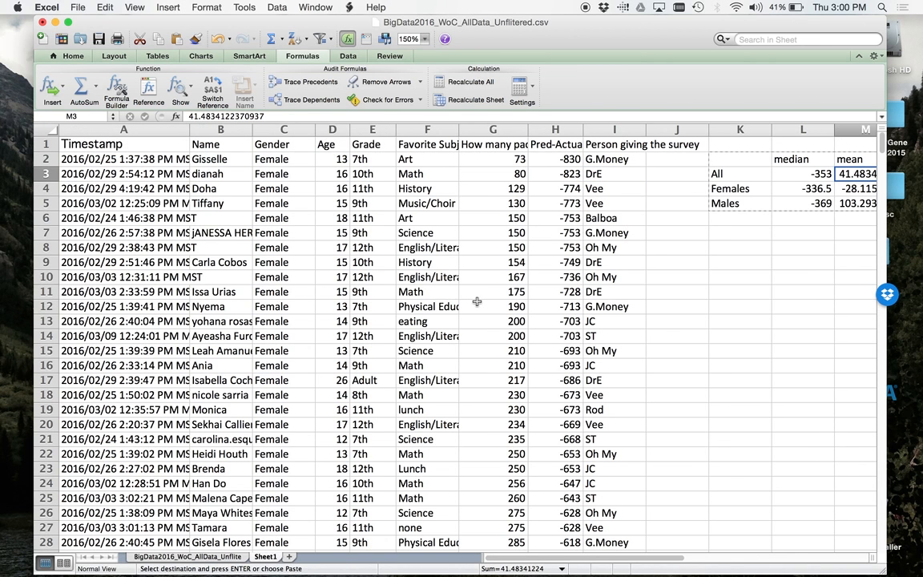
left_click(339, 158)
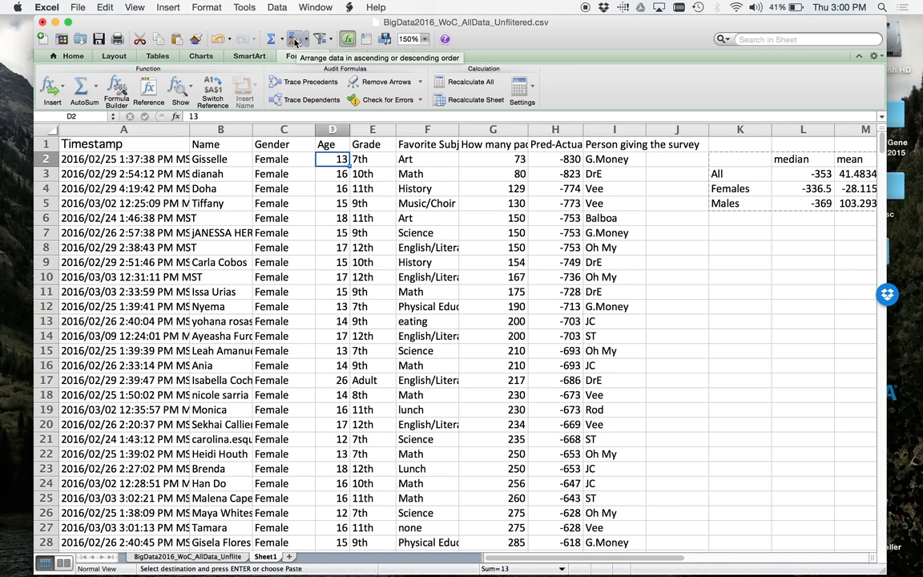
left_click(295, 41)
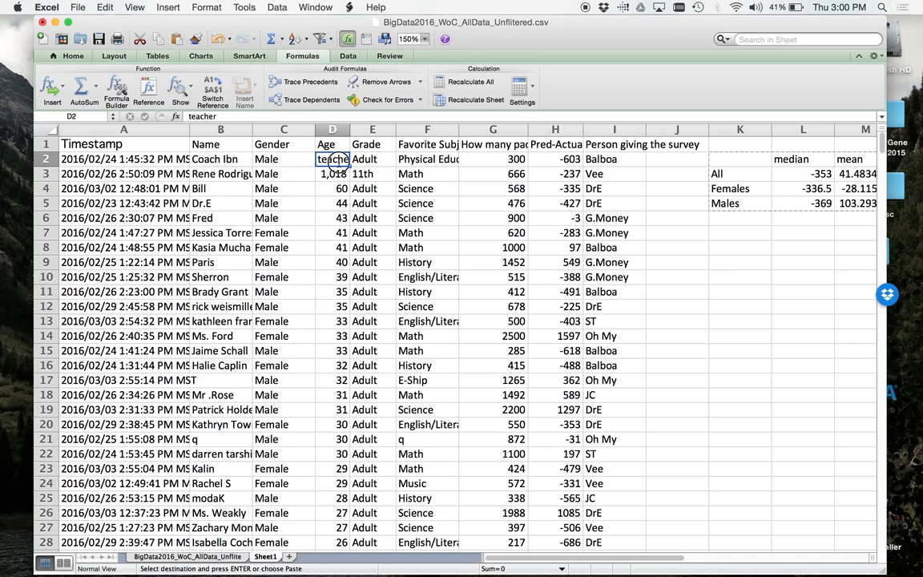
Clear the invalid ages "teacher" in D2 and 1018 in D3, and narrow the Name column slightly.
left_click_drag(336, 161, 337, 173)
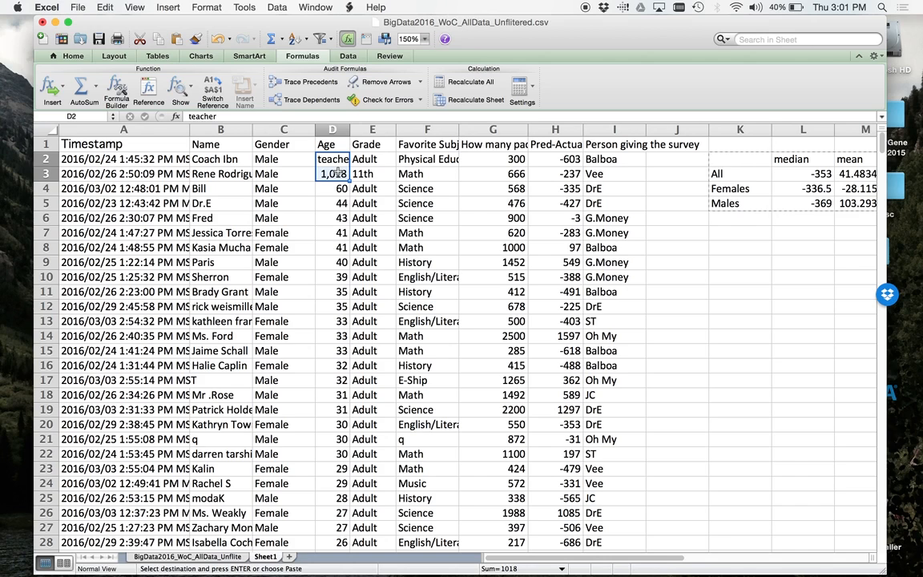
key("BackSpace")
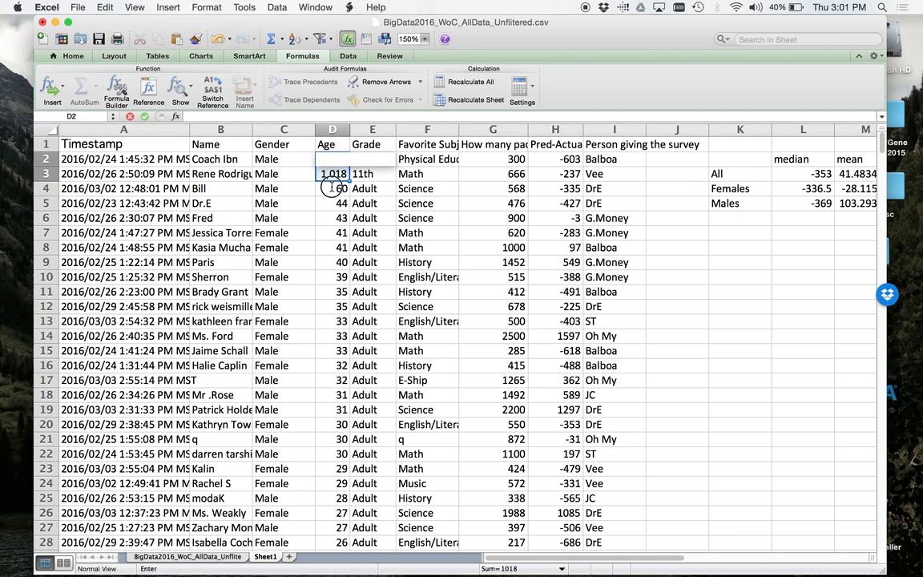
left_click(325, 174)
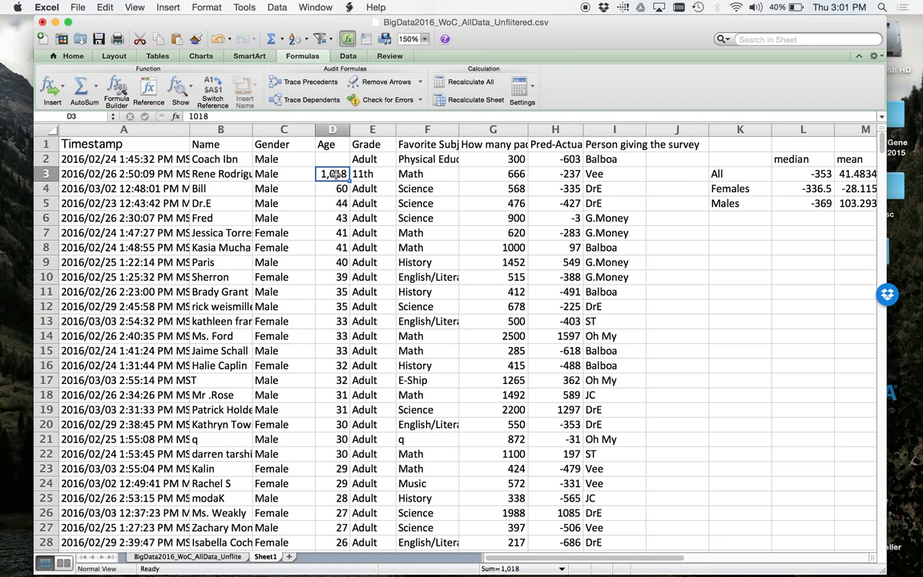
key("BackSpace")
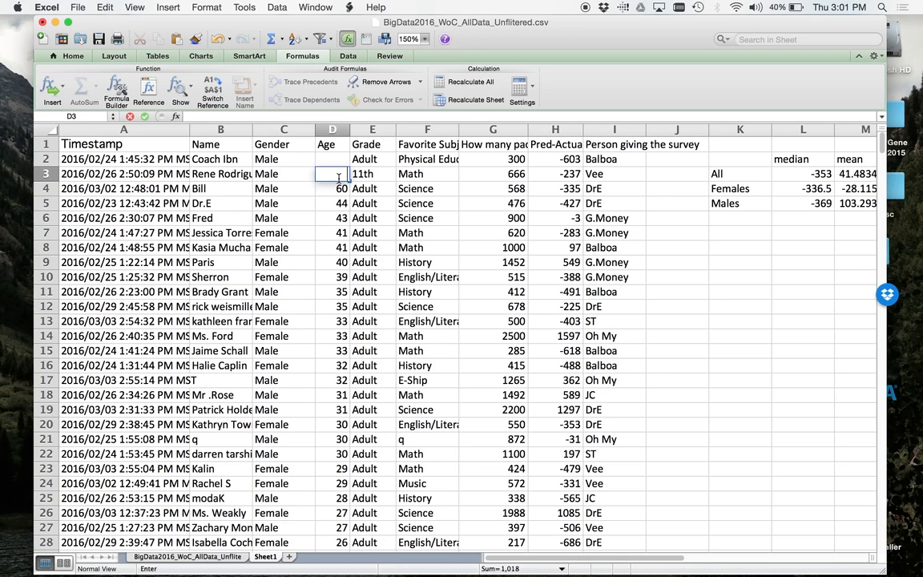
left_click(686, 309)
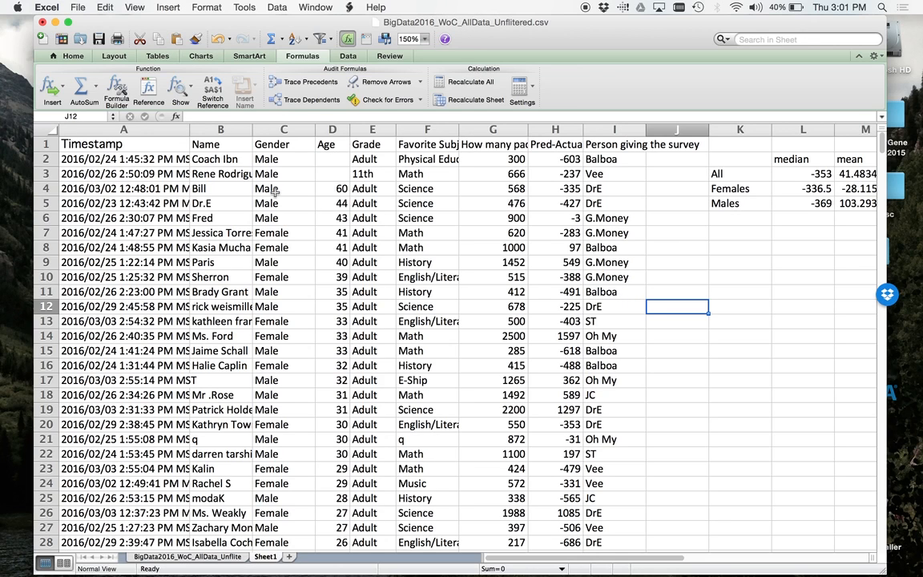
left_click_drag(252, 130, 244, 133)
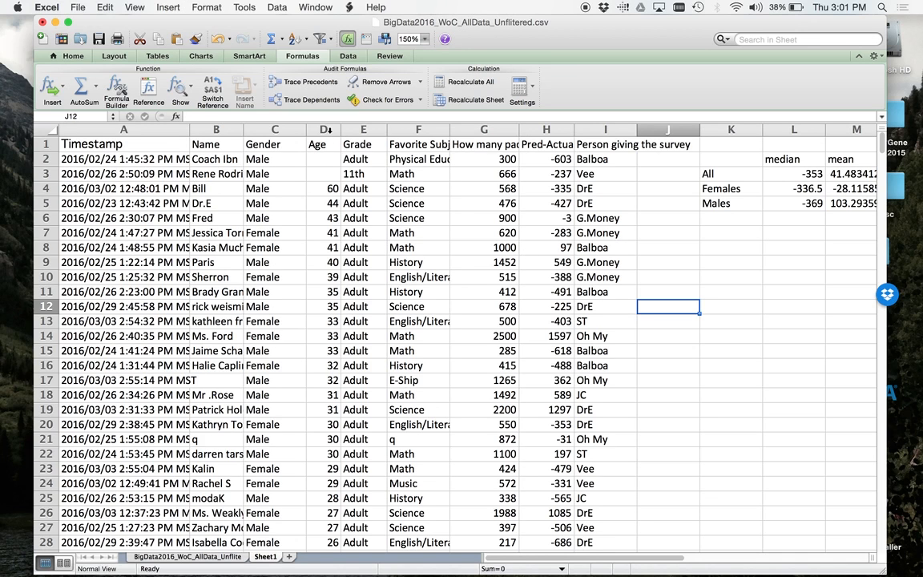
Insert a Marked Scatter chart from the Age and Pred-Actual columns, and move it up and left toward the header row.
left_click(328, 129)
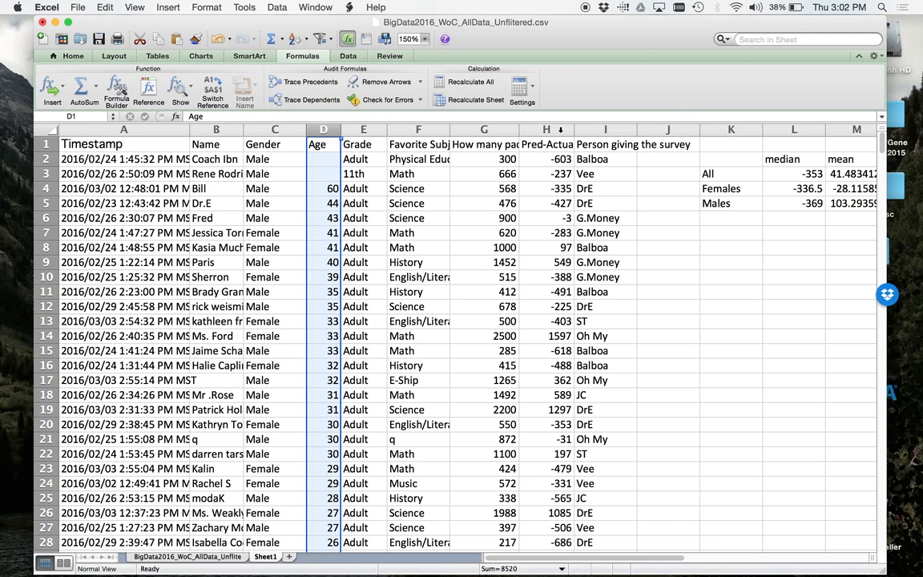
left_click(560, 130)
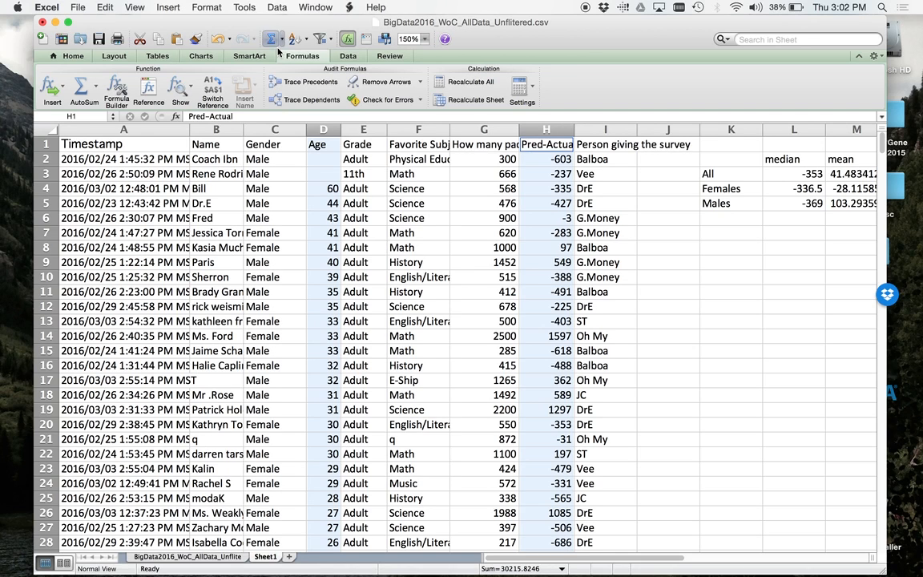
left_click(205, 56)
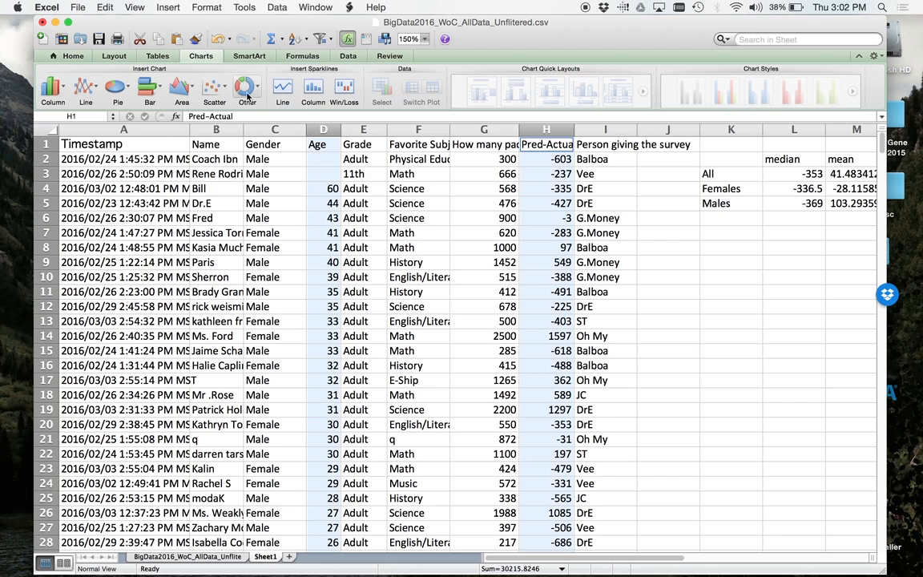
left_click(213, 90)
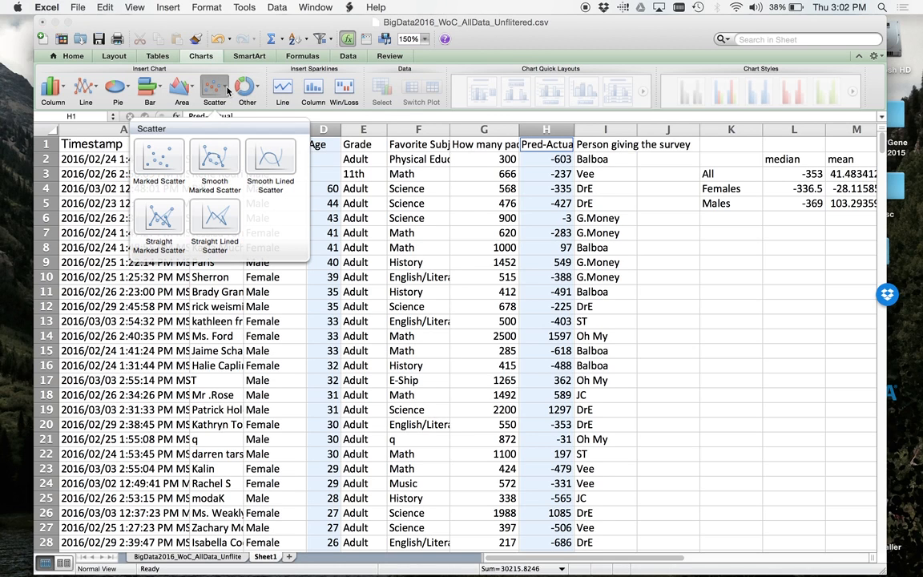
left_click(165, 159)
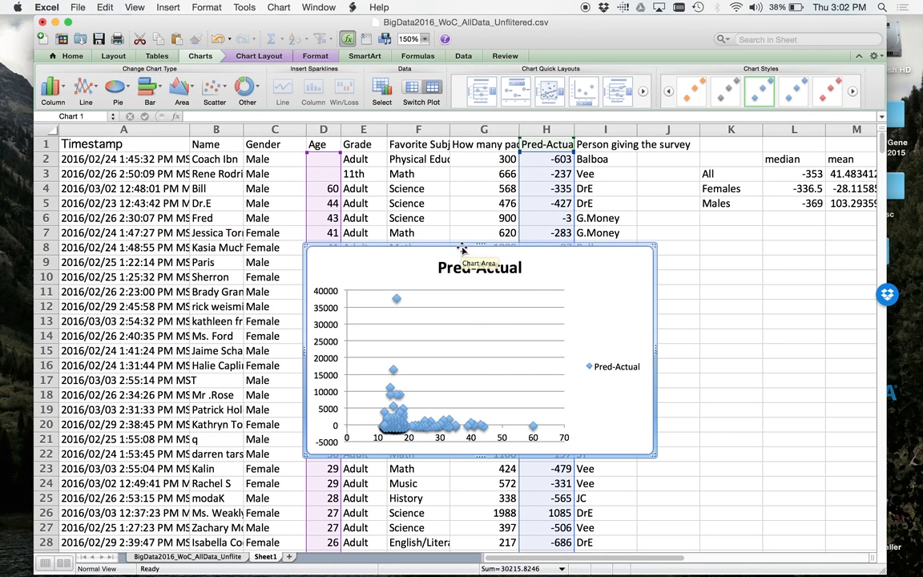
left_click_drag(472, 252, 388, 43)
left_click_drag(545, 244, 476, 171)
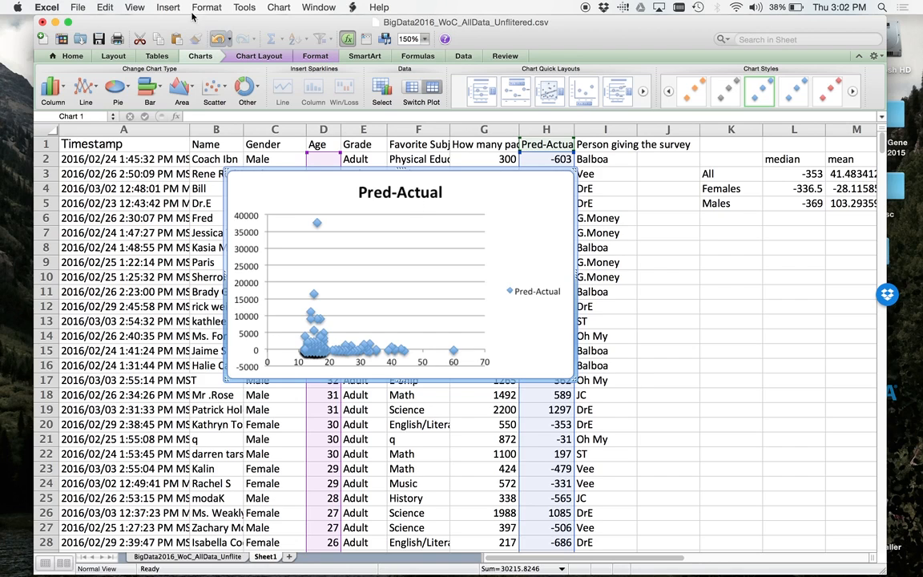
left_click(223, 91)
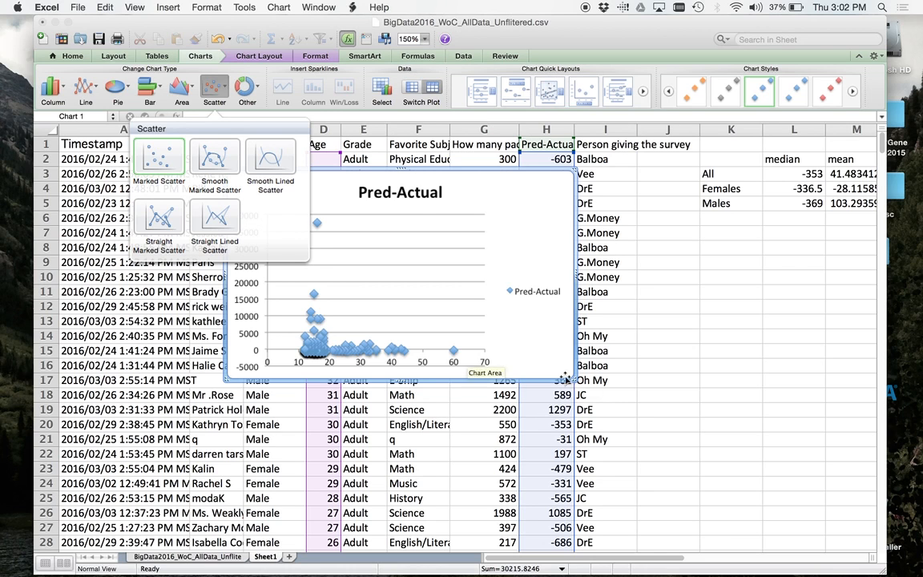
left_click(548, 351)
left_click_drag(668, 276, 682, 499)
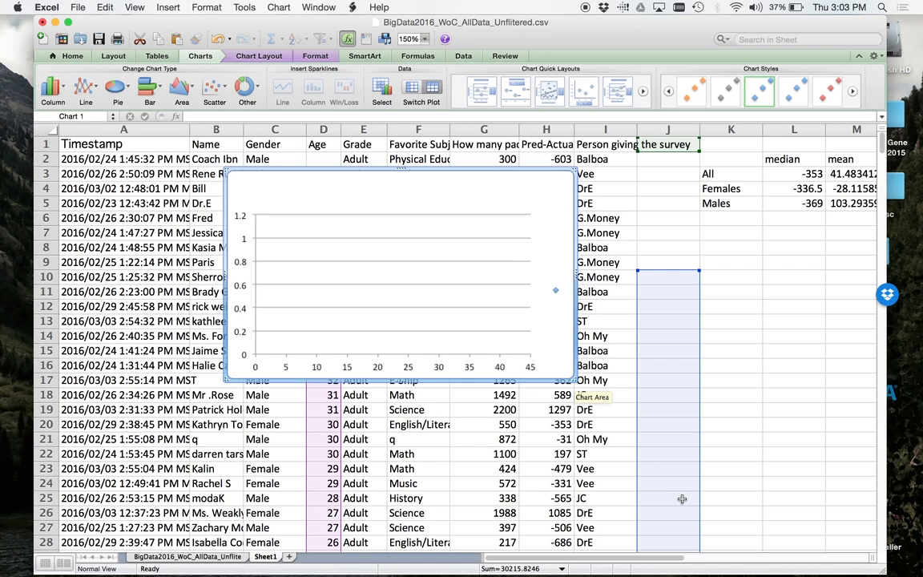
left_click(218, 40)
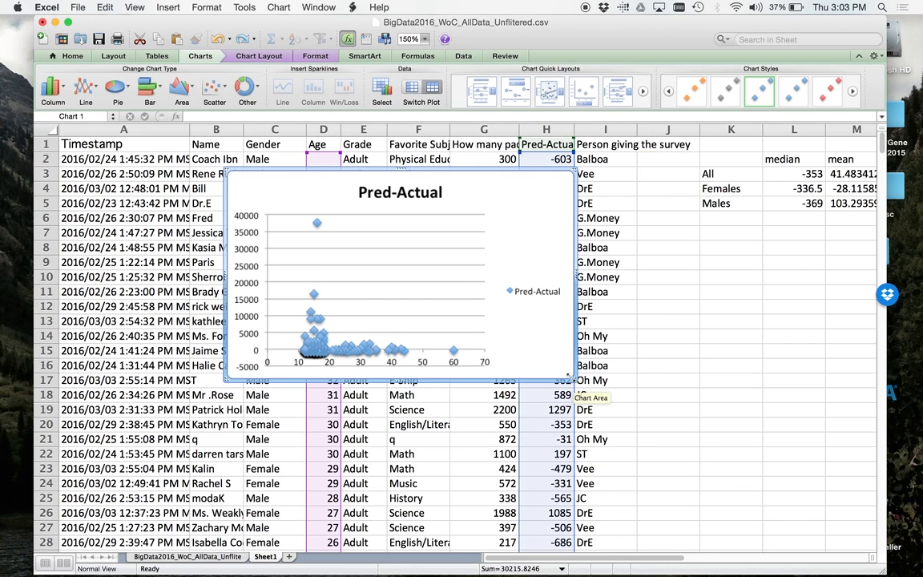
Enlarge the scatter chart and reposition it so it spans roughly from column B to column L, rows 1 to 28.
left_click_drag(572, 376, 826, 532)
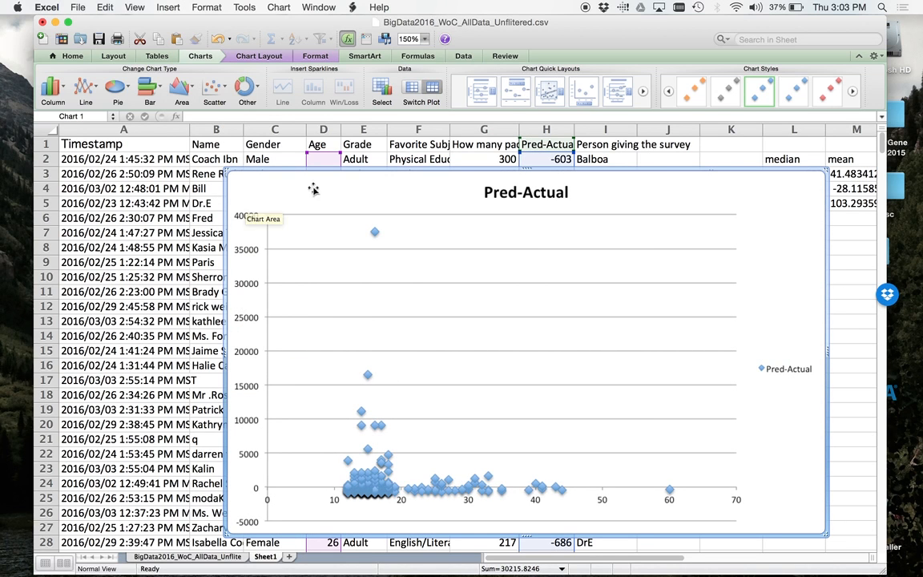
left_click_drag(490, 175, 401, 141)
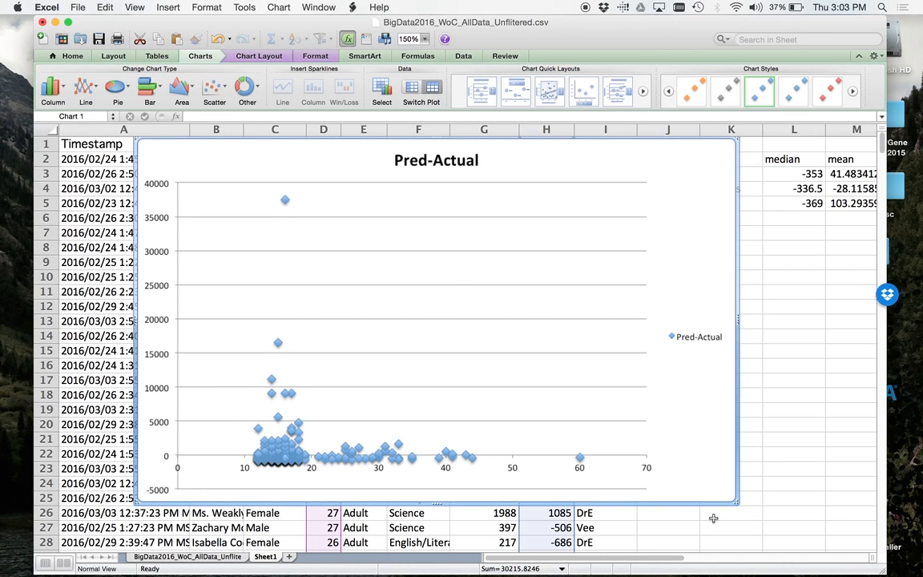
left_click_drag(737, 502, 806, 540)
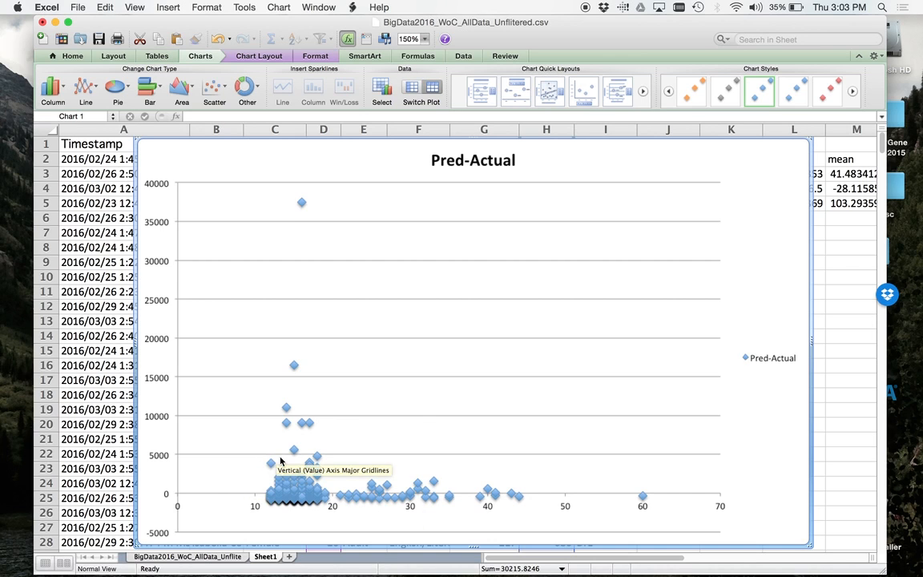
Set the vertical axis scale of the scatter chart to a minimum of -1000 and a maximum of 4000.
mouse_move(304, 206)
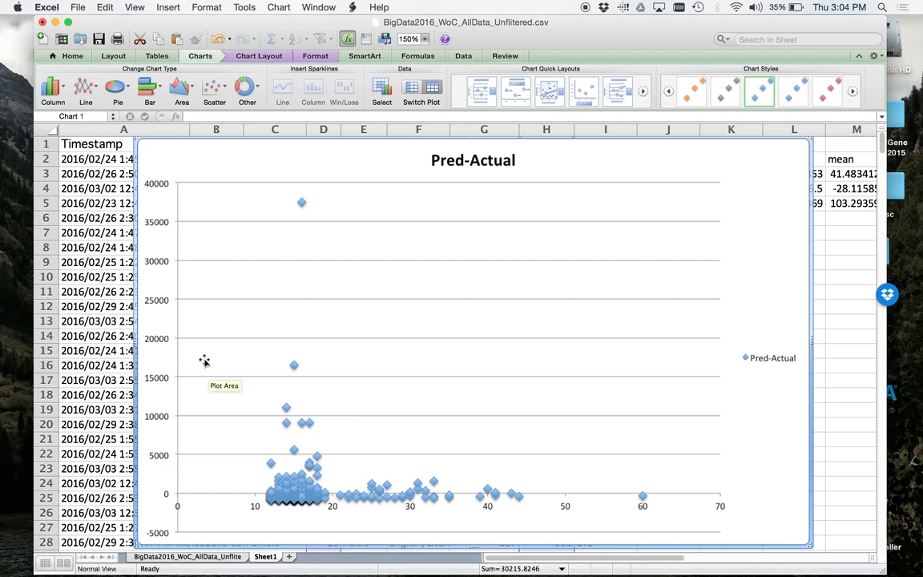
double_click(157, 302)
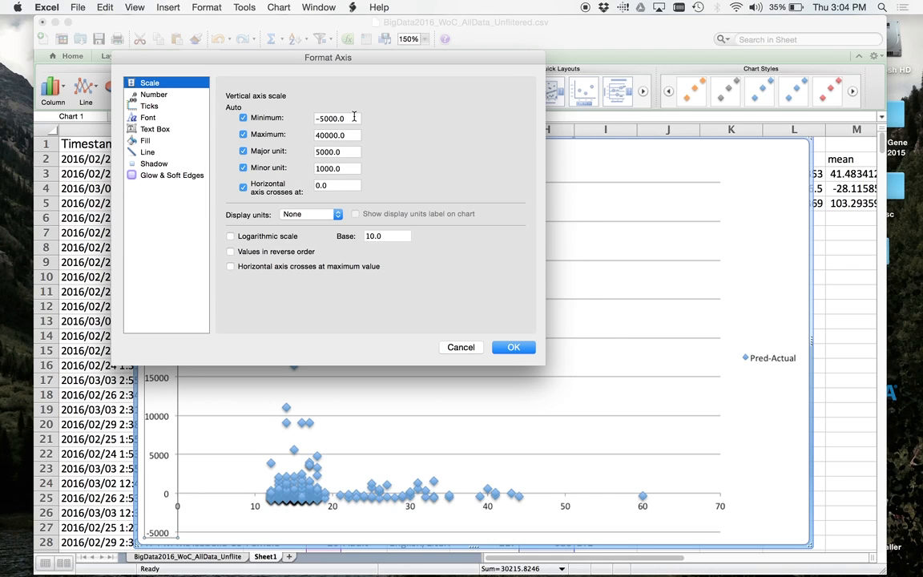
left_click_drag(353, 117, 319, 117)
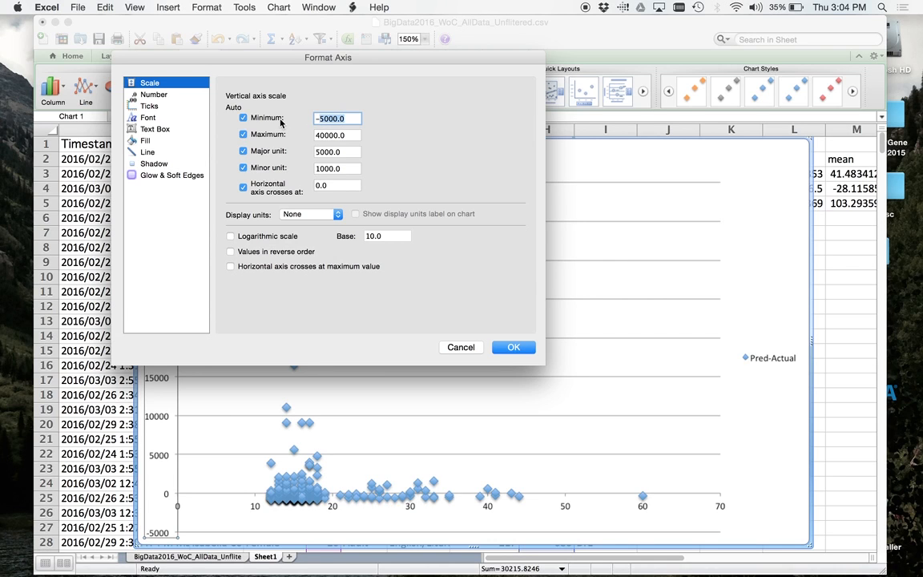
type("1000")
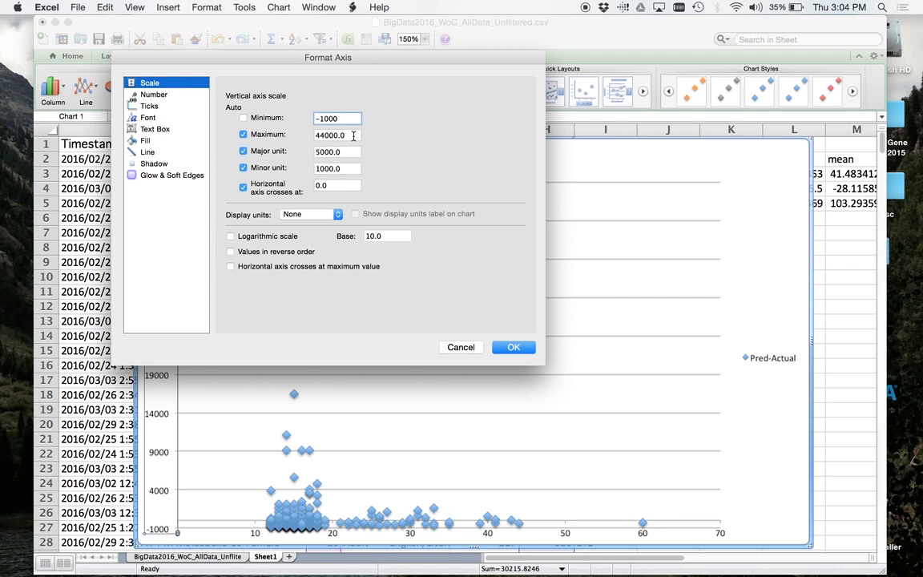
left_click_drag(354, 135, 304, 134)
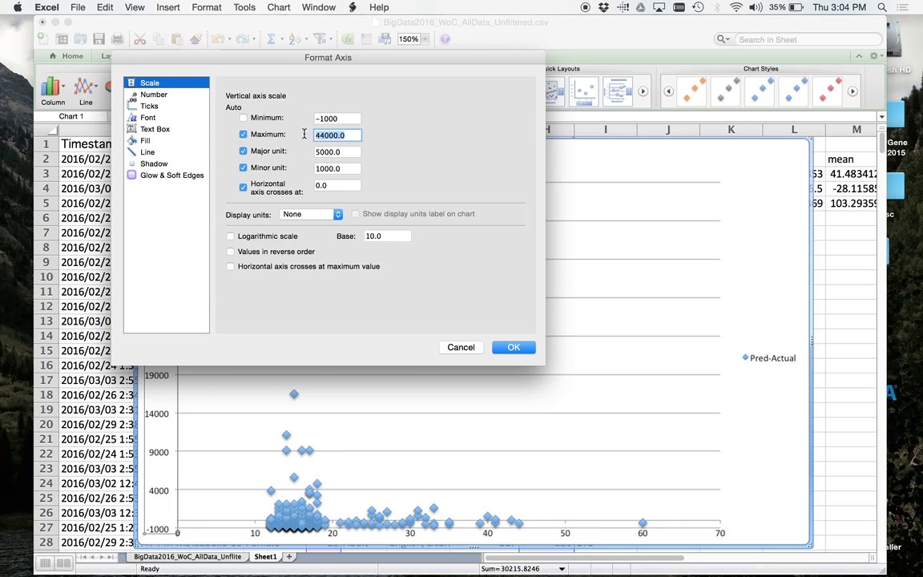
type("4000")
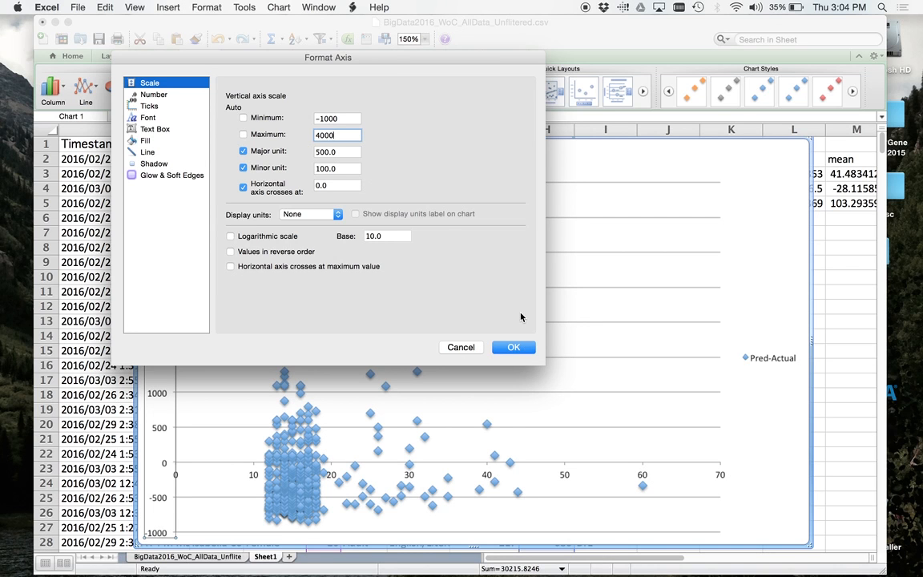
left_click_drag(432, 58, 743, 18)
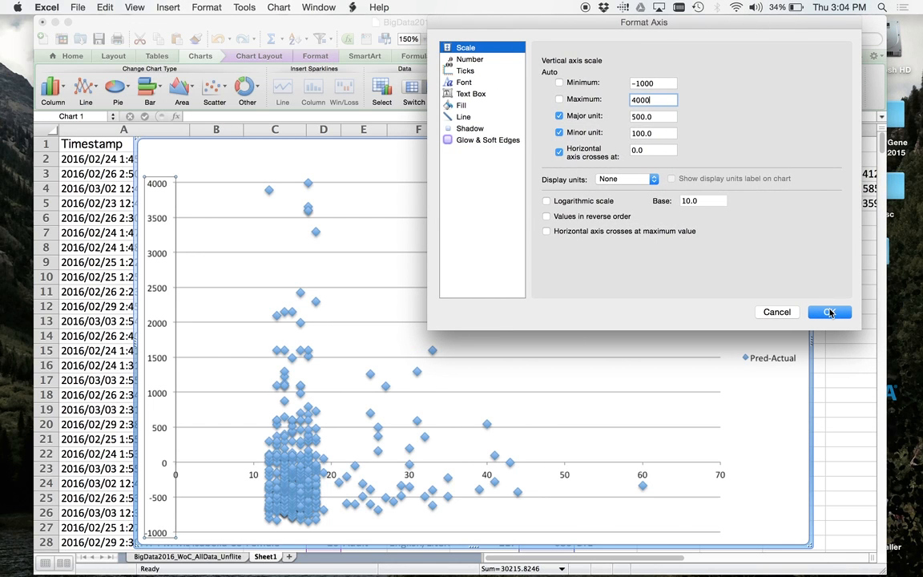
left_click(829, 311)
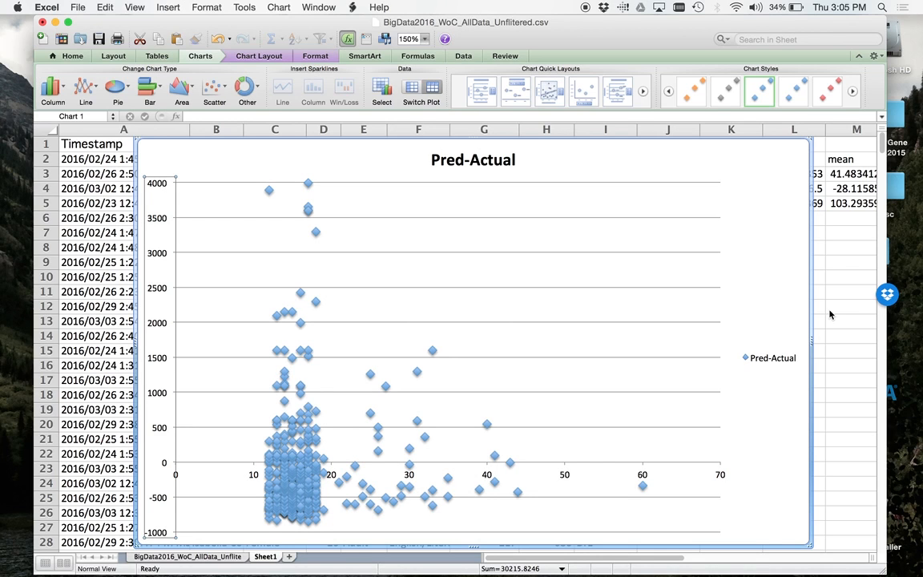
Set the horizontal axis scale of the scatter chart to a minimum of 10 and a maximum of 60.
left_click(564, 476)
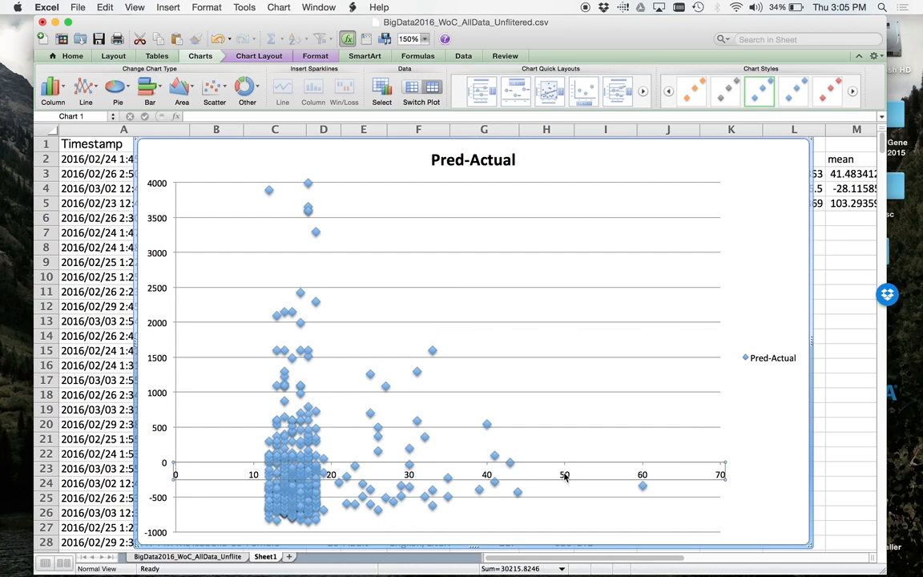
double_click(565, 476)
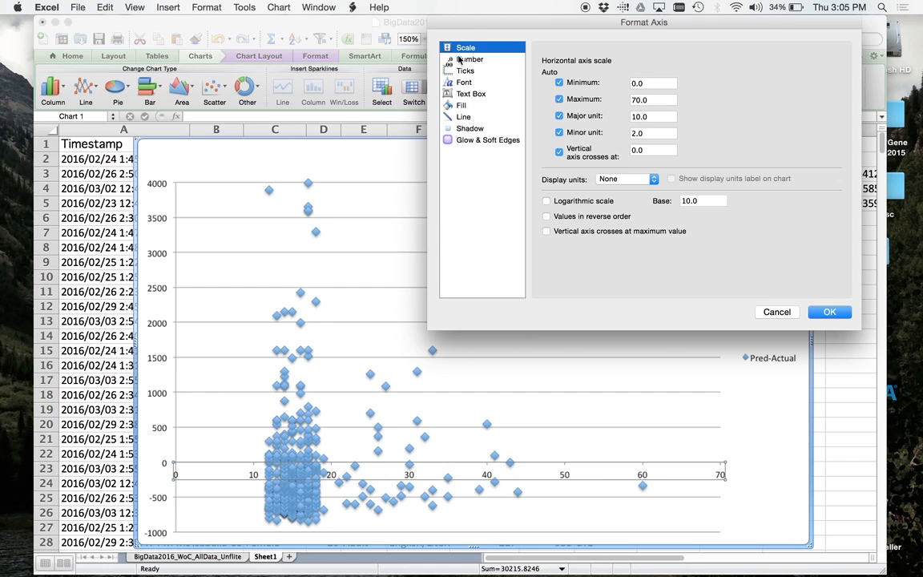
left_click(597, 81)
type("10")
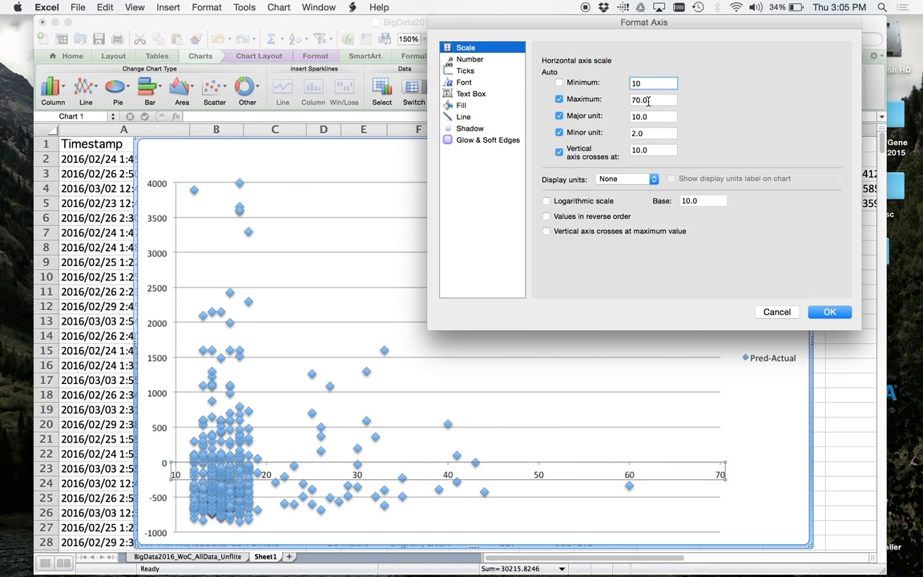
left_click(589, 99)
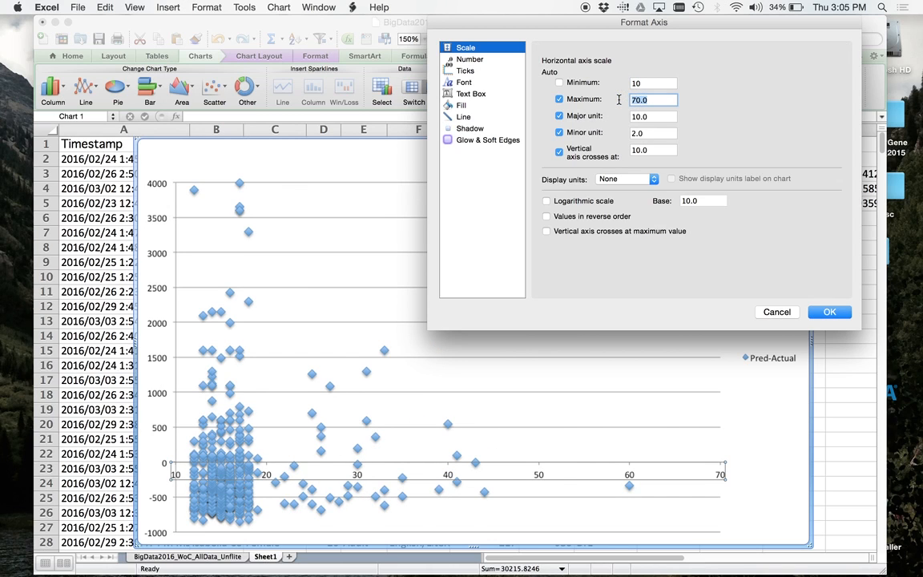
type("60")
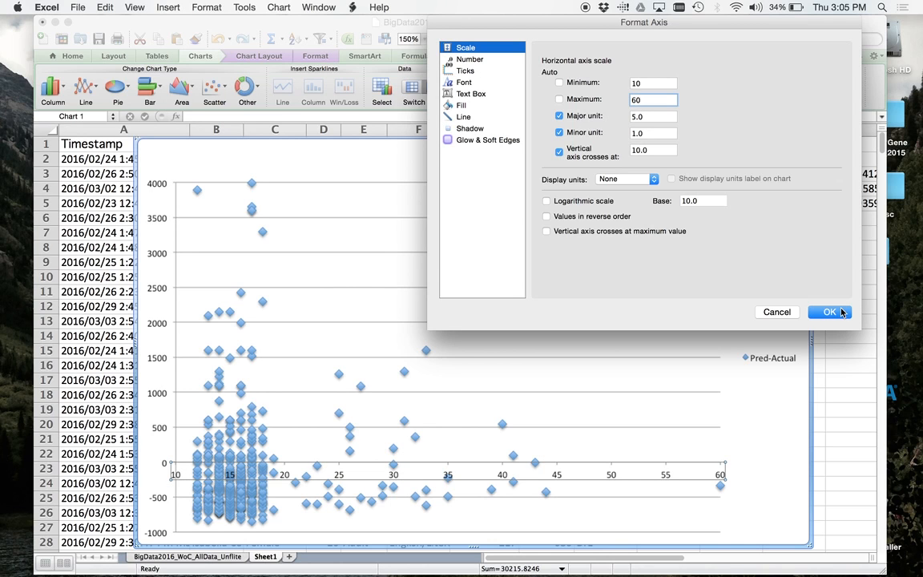
left_click(830, 312)
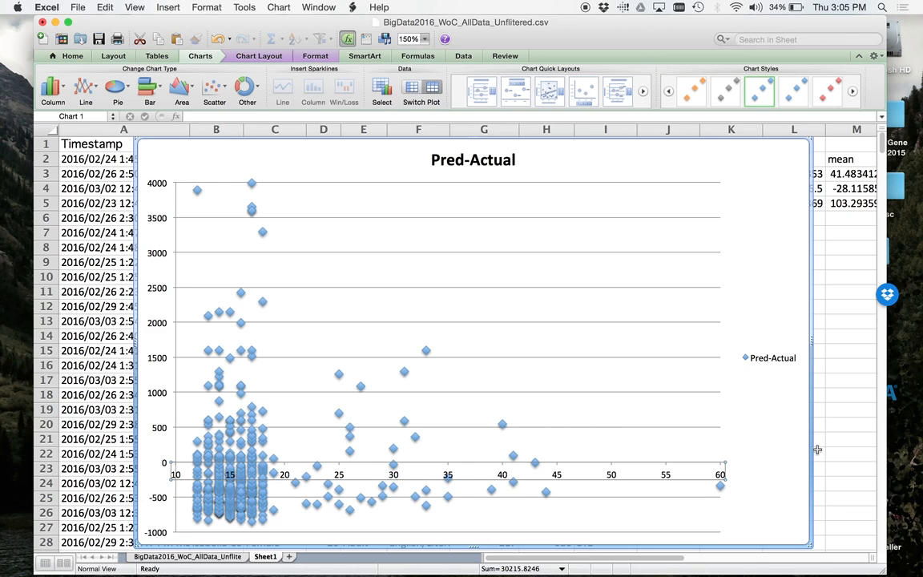
Add a linear trendline to the Pred-Actual series and display its R-squared value on the chart.
mouse_move(393, 452)
left_click(351, 455)
left_click(351, 453)
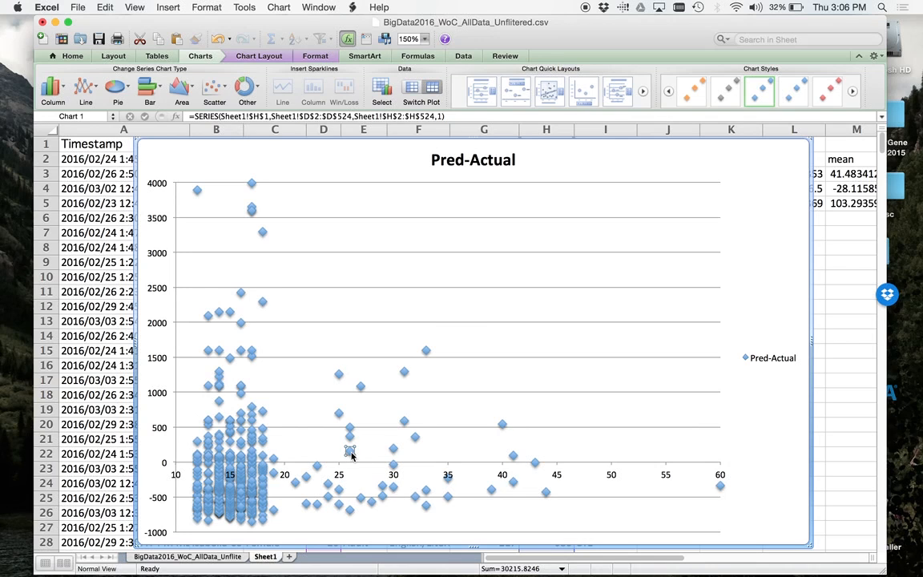
left_click(340, 414)
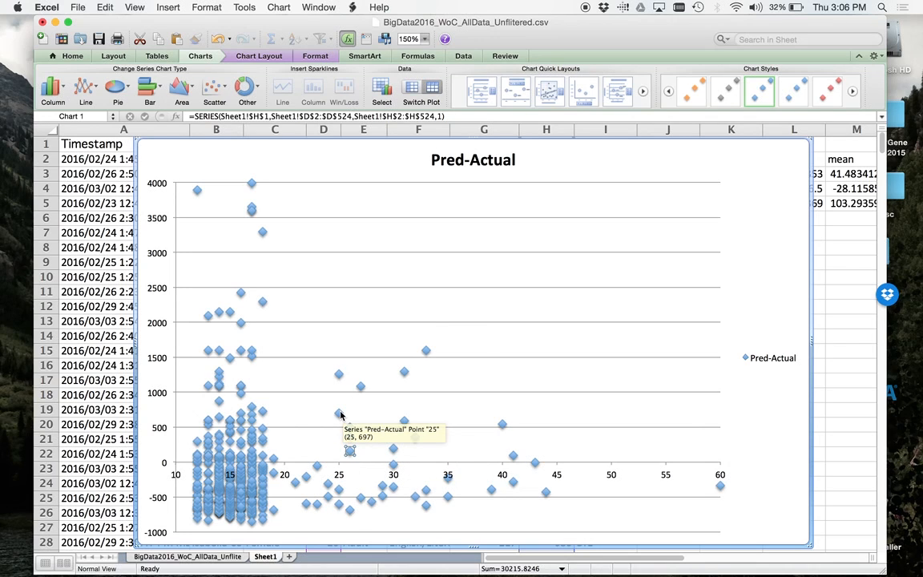
right_click(252, 455)
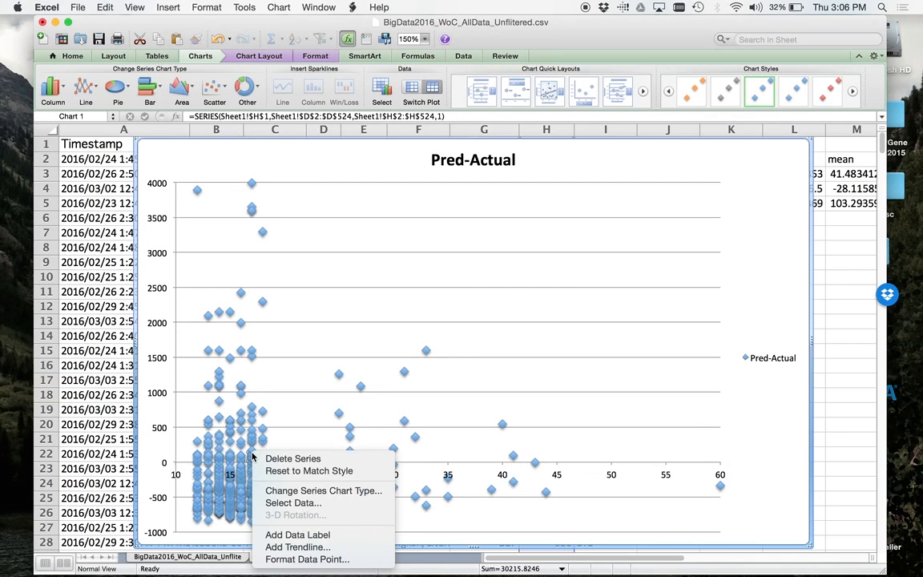
left_click(325, 547)
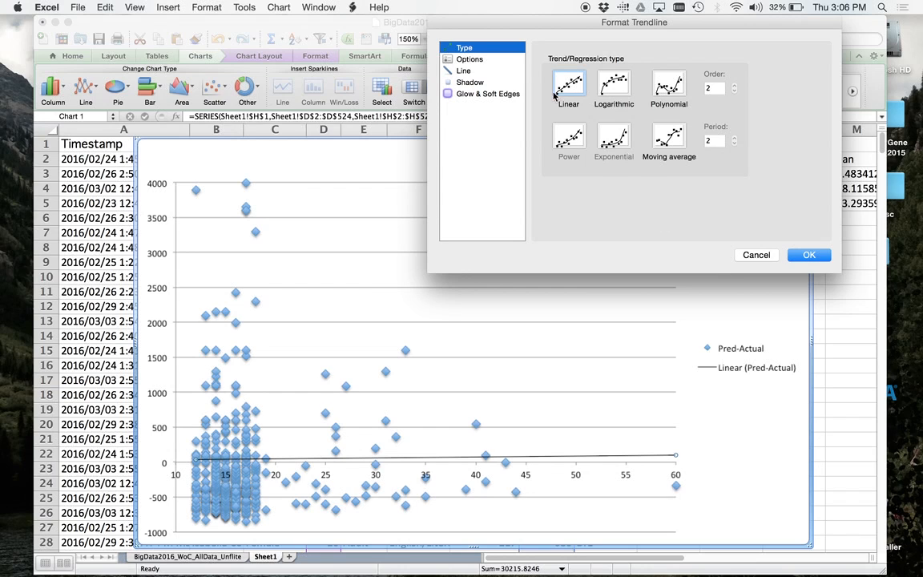
left_click(445, 59)
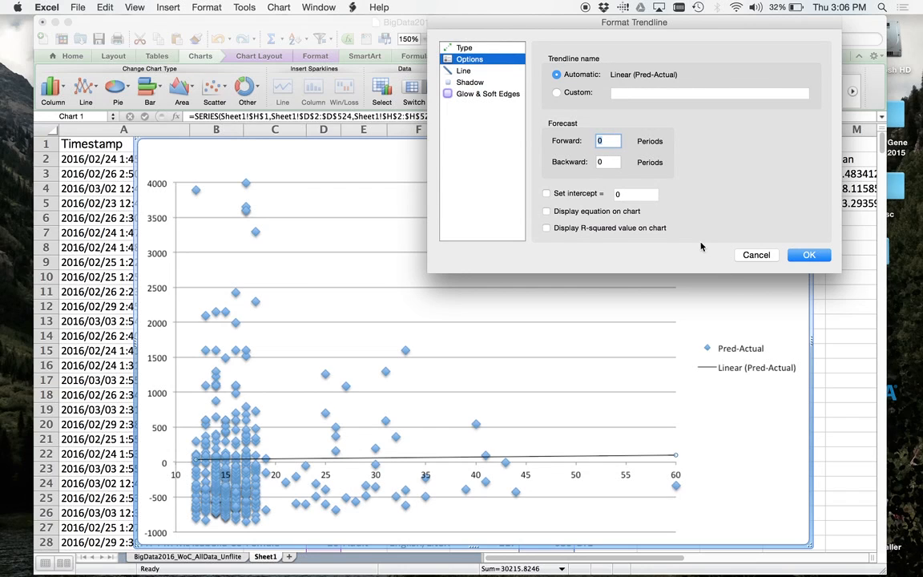
left_click(546, 228)
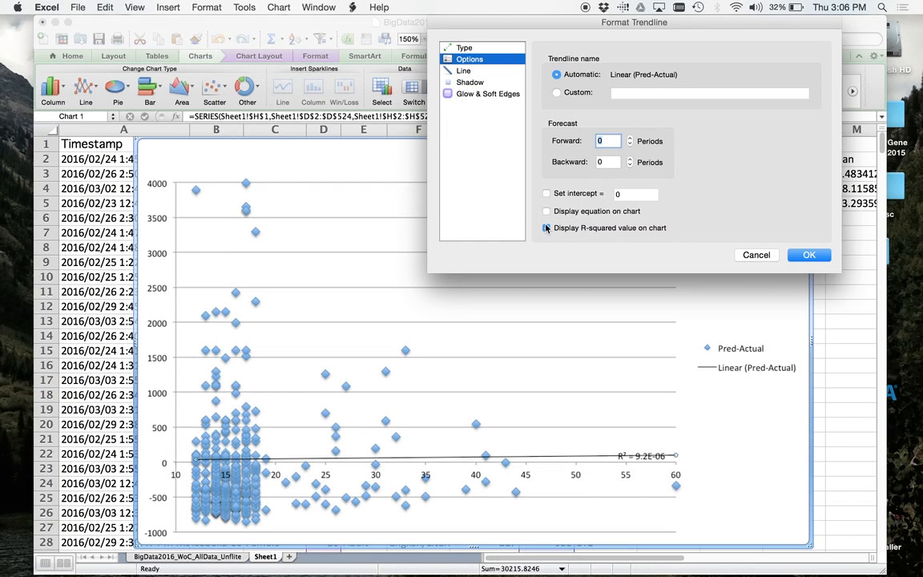
left_click(810, 256)
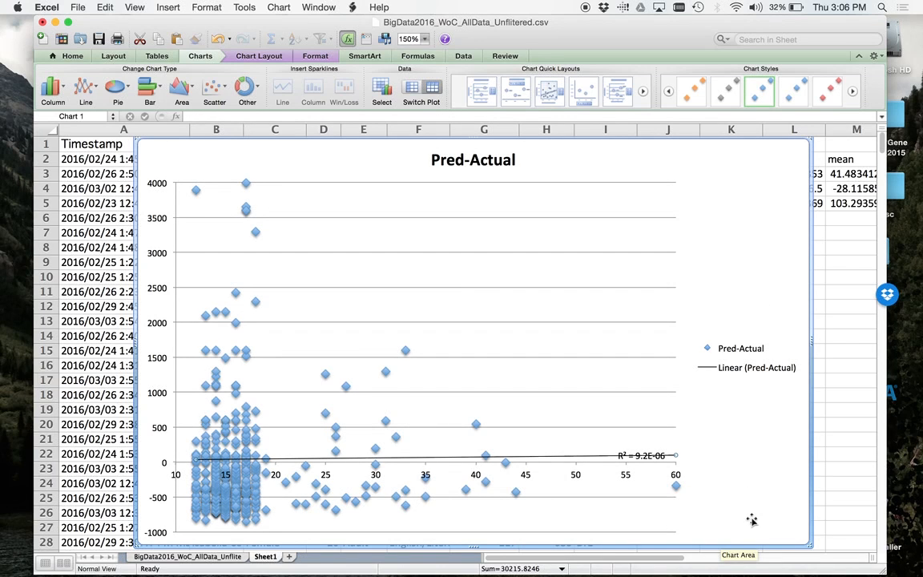